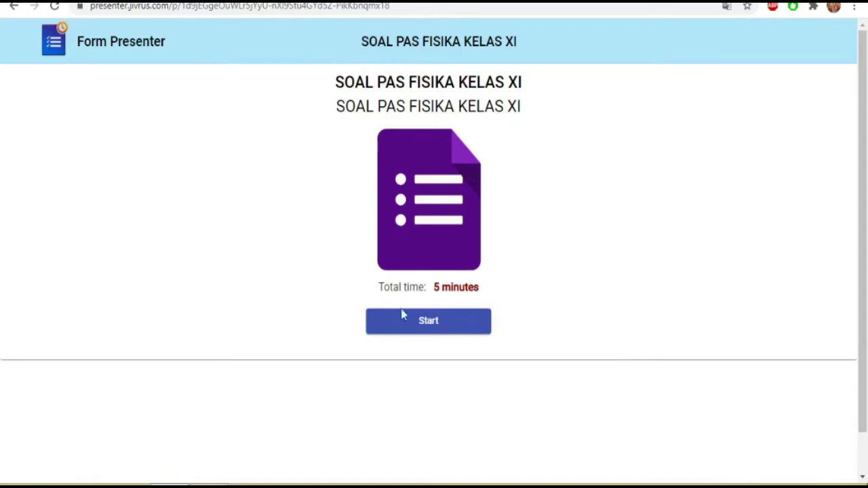
# Start the 5-minute SOAL PAS FISIKA KELAS XI timed quiz from the Form Presenter page
pyautogui.click(427, 326)
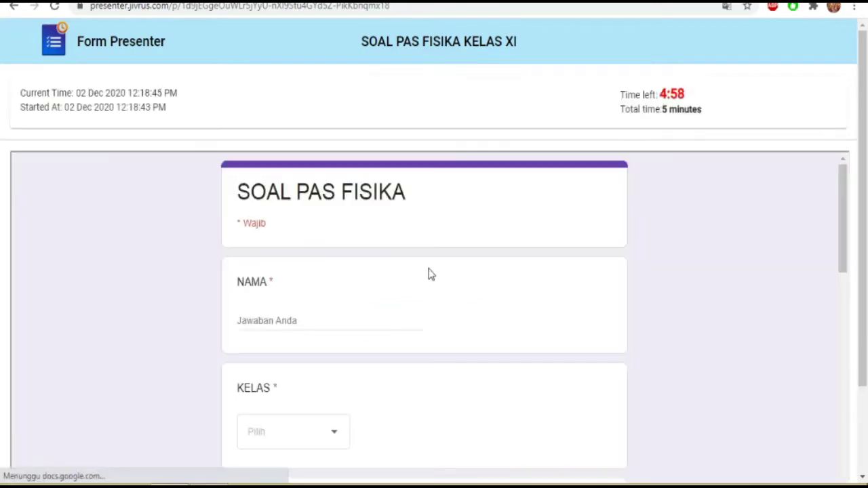
# Scroll down through the running quiz's physics questions and back up to the top
pyautogui.scroll(-4, 412, 207)
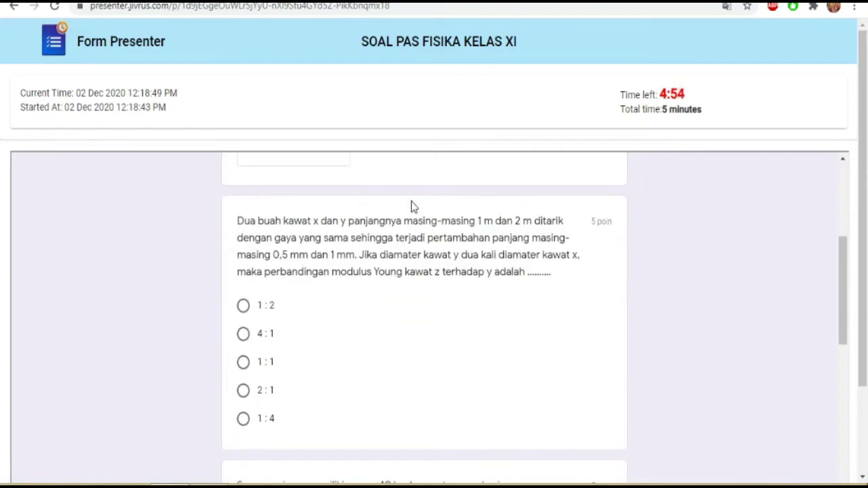
pyautogui.scroll(-10, 412, 207)
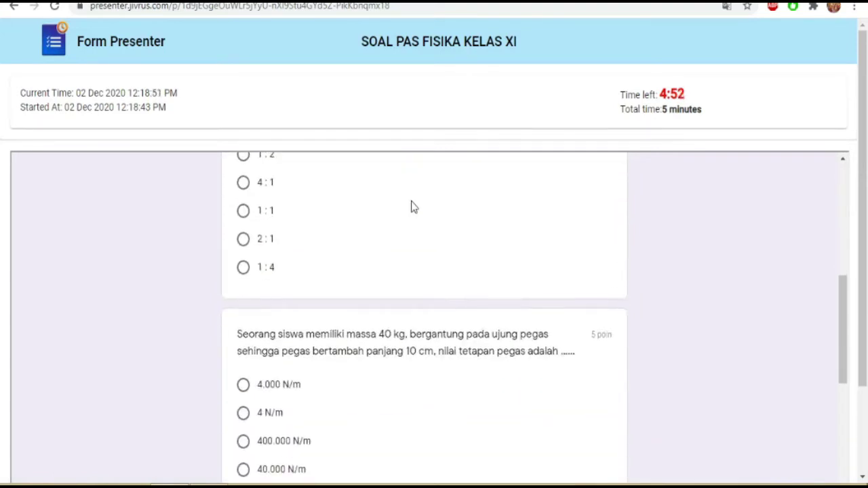
pyautogui.scroll(3, 412, 207)
pyautogui.scroll(10, 412, 207)
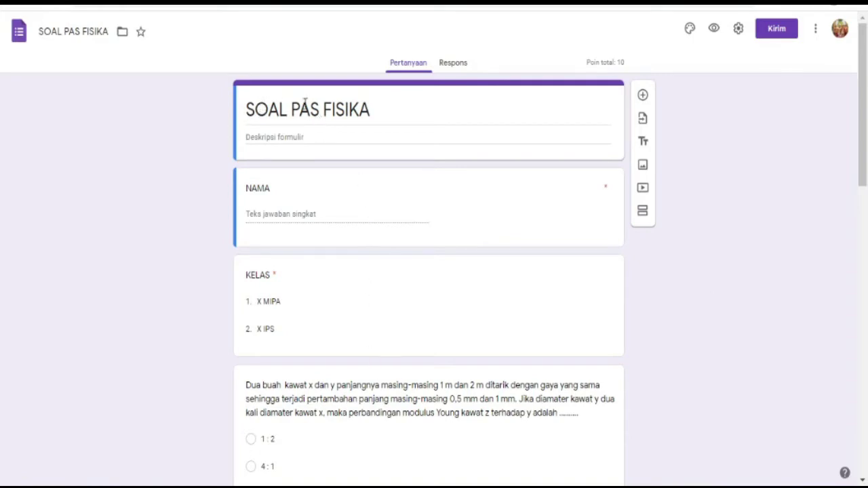
# Append 'KELAS X' to the form title so it reads SOAL PAS FISIKA KELAS X
pyautogui.click(377, 112)
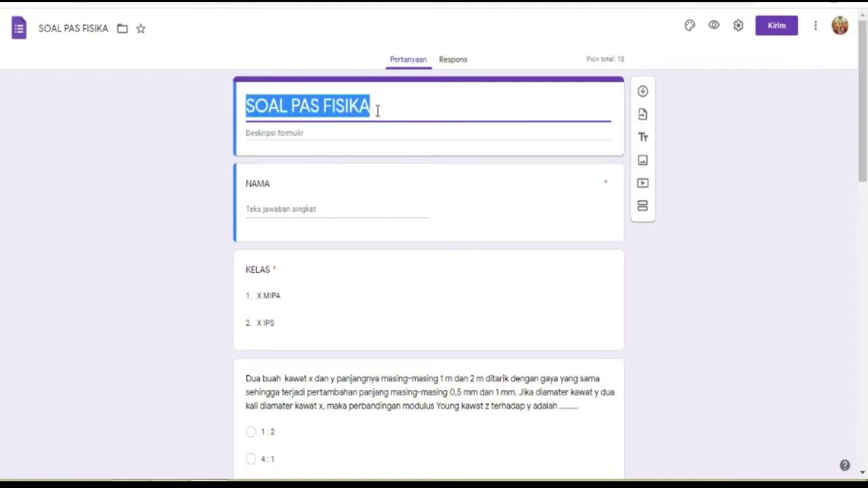
pyautogui.click(380, 111)
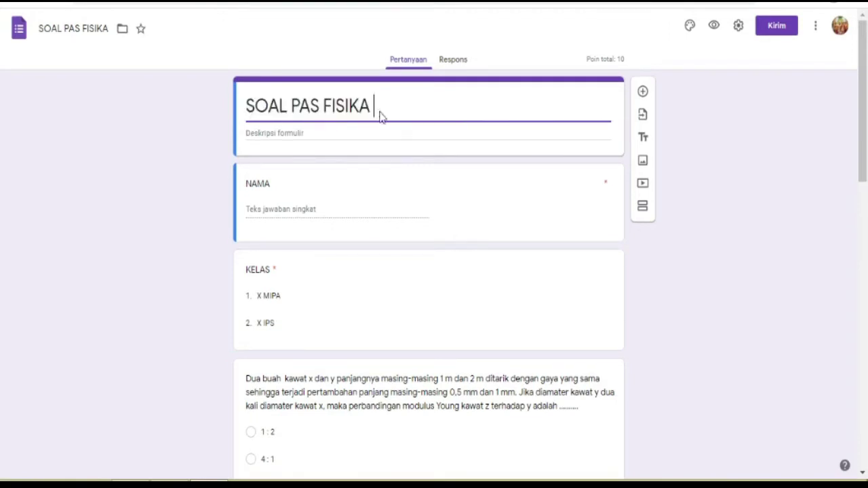
pyautogui.write('k')
pyautogui.press('BackSpace')
pyautogui.write('KELAS X')
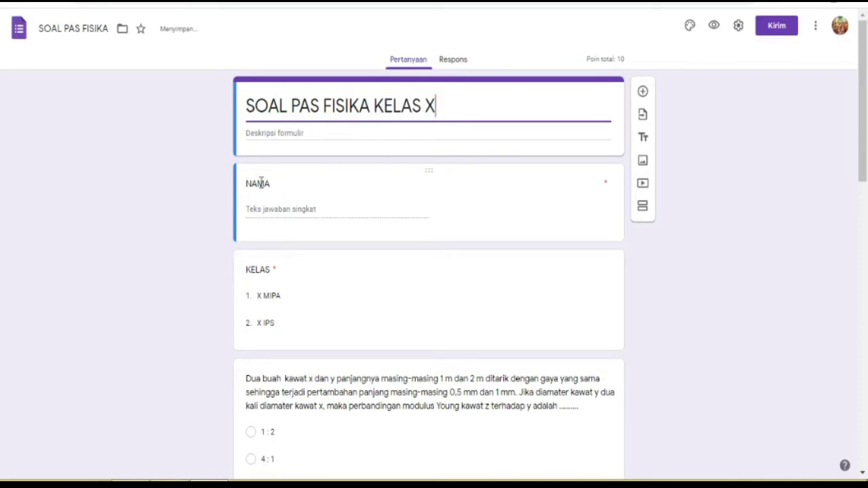
# Inspect the NAMA and KELAS questions, KELAS being a required X MIPA / X IPS drop-down
pyautogui.click(286, 209)
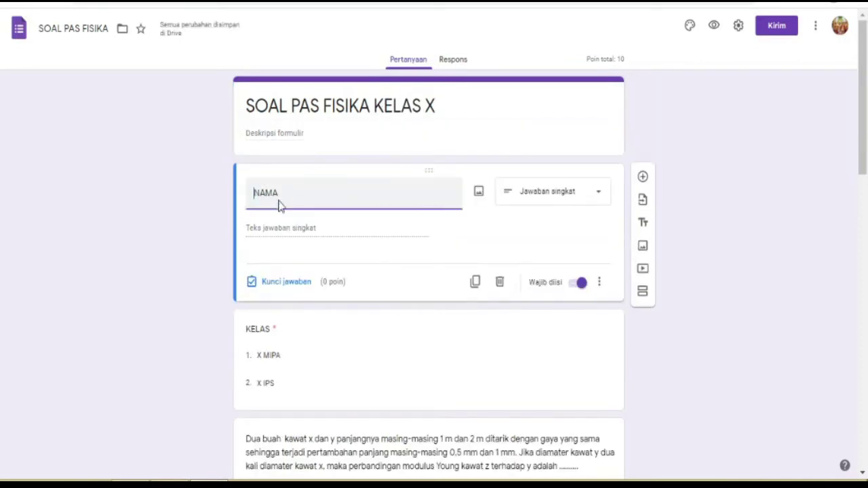
pyautogui.scroll(-1, 304, 258)
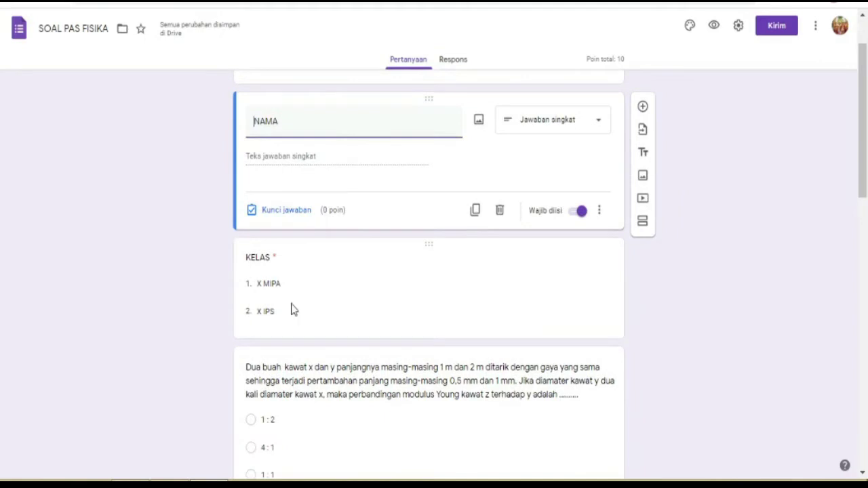
pyautogui.click(293, 310)
pyautogui.scroll(-3, 291, 305)
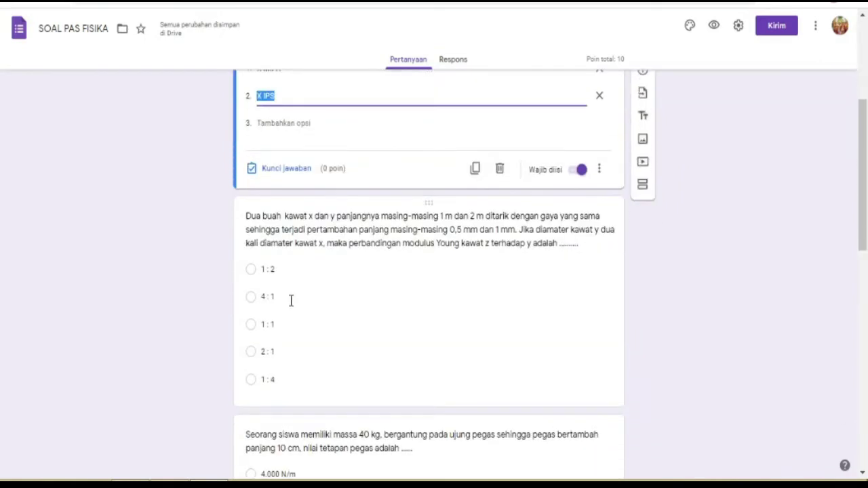
pyautogui.scroll(-8, 407, 349)
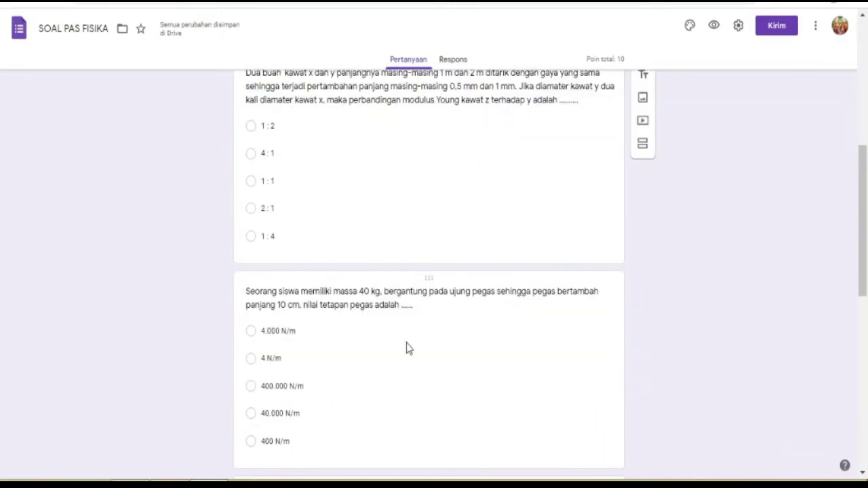
pyautogui.scroll(-1, 377, 337)
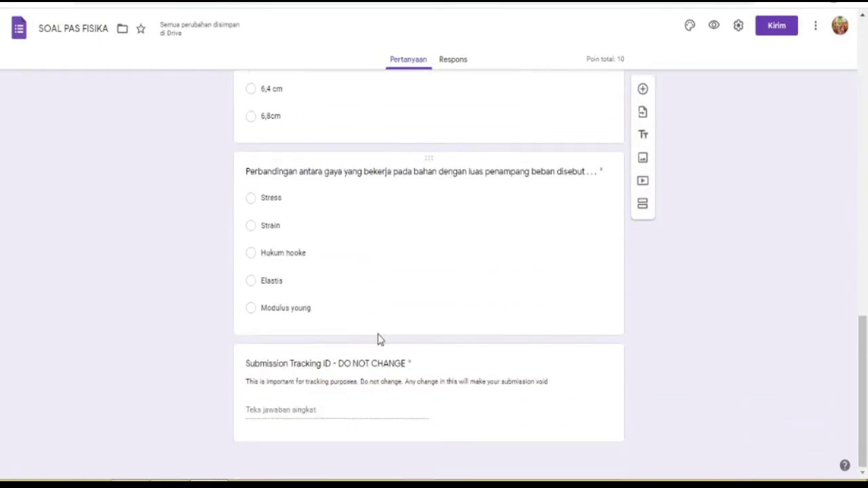
pyautogui.scroll(8, 373, 301)
pyautogui.scroll(5, 373, 298)
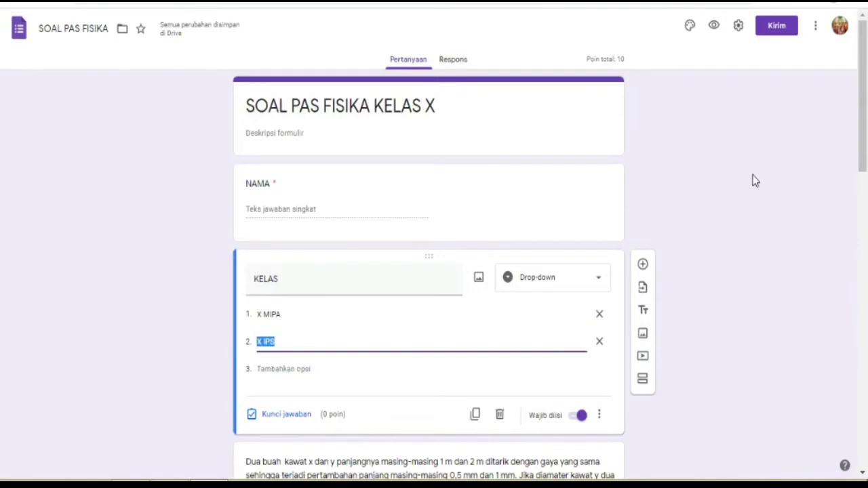
# Search the add-on marketplace for 'FORM PRE' and select the Form Presenter+Timer suggestion
pyautogui.click(815, 29)
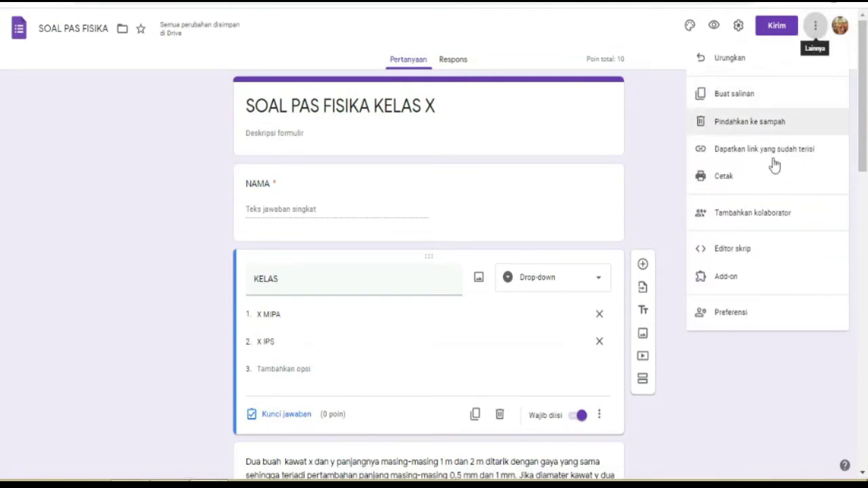
pyautogui.click(731, 276)
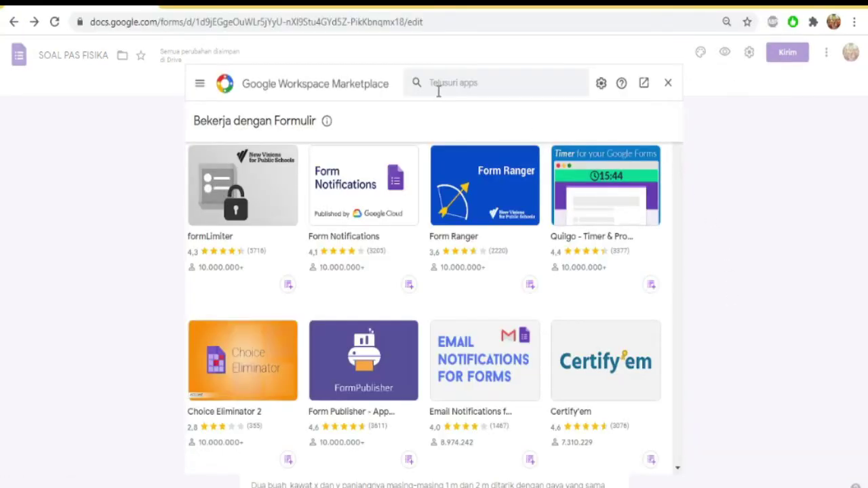
pyautogui.click(462, 84)
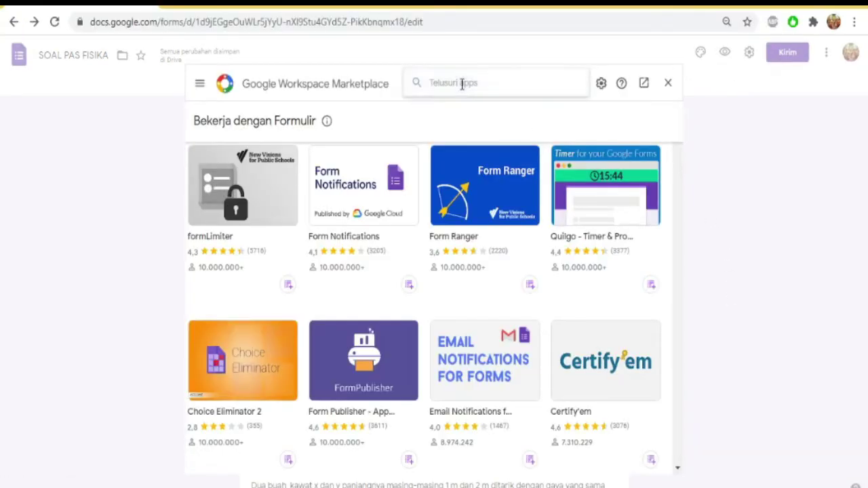
pyautogui.write('FO')
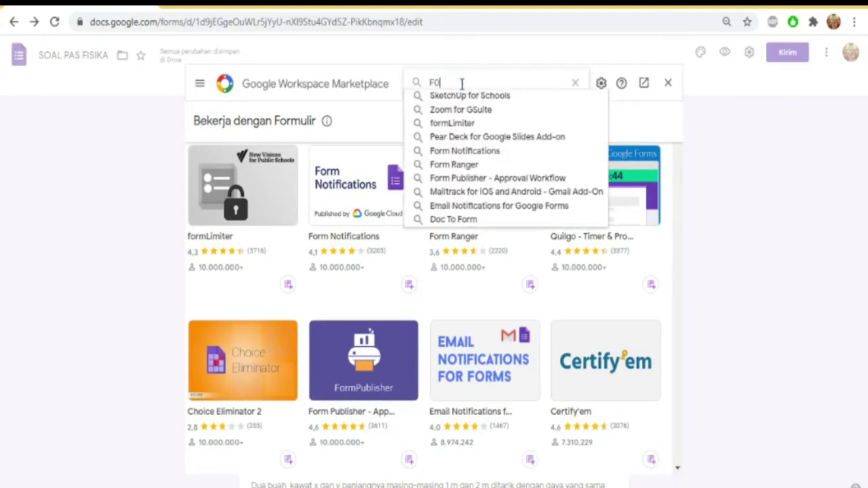
pyautogui.write('RM P')
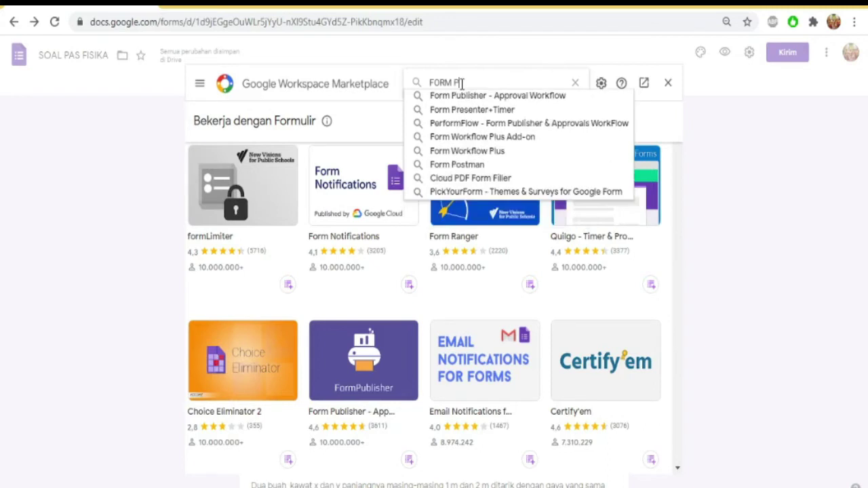
pyautogui.write('RE')
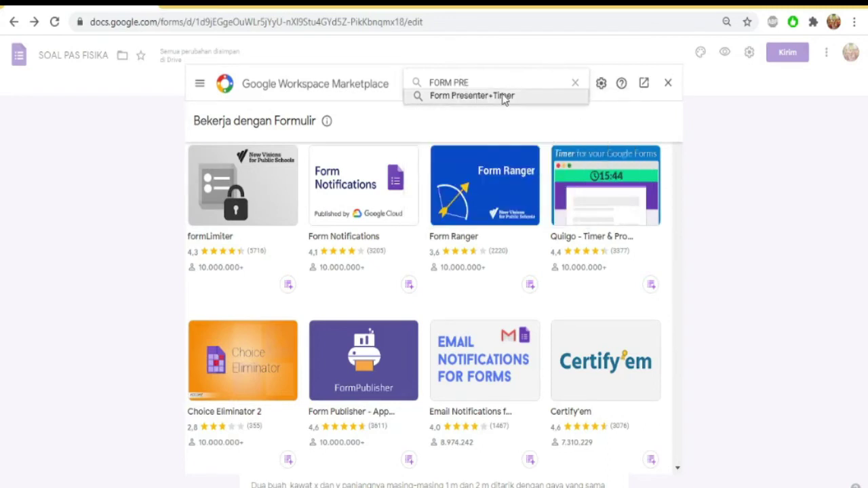
pyautogui.click(483, 99)
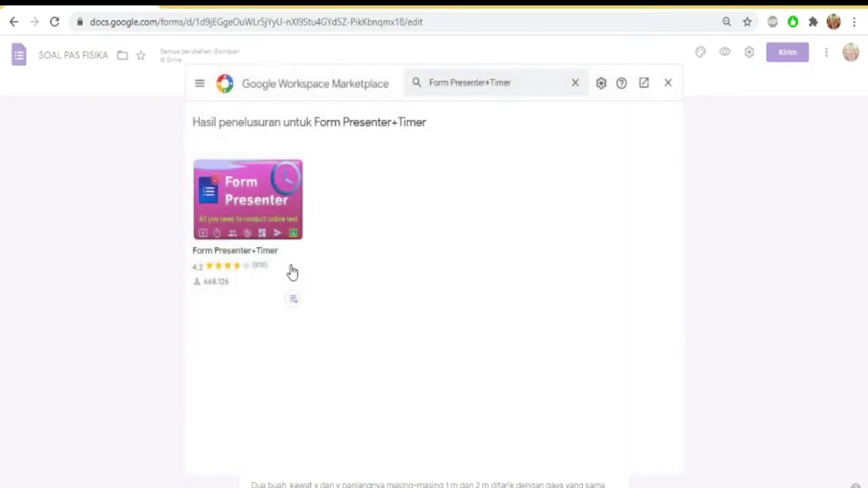
# Begin installing the Form Presenter+Timer add-on, continuing past the LANJUTKAN prompt
pyautogui.click(260, 204)
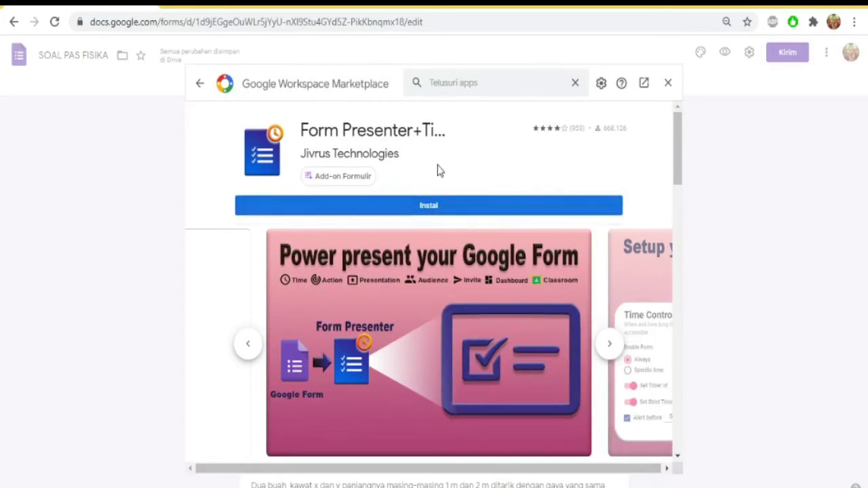
pyautogui.click(430, 209)
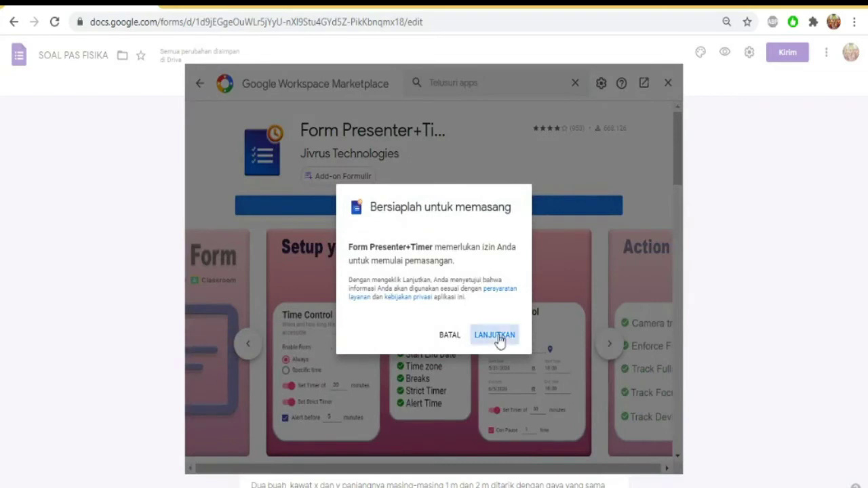
pyautogui.click(494, 335)
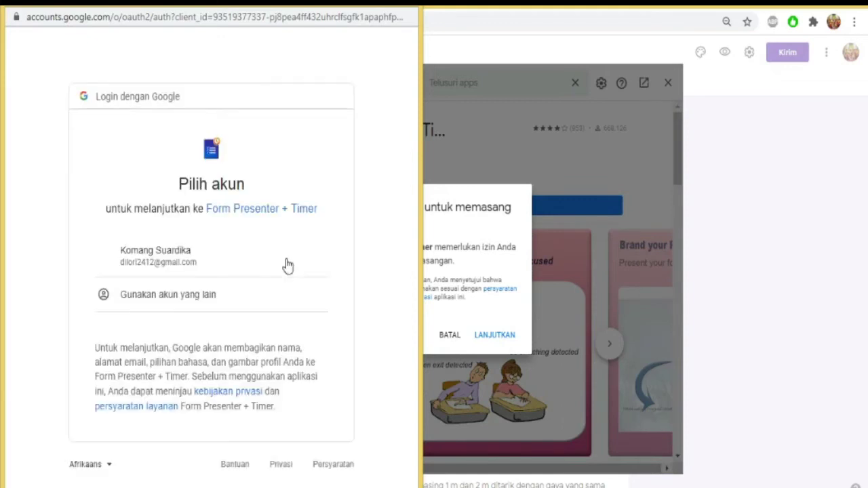
# Pick the Google account, grant Form Presenter+Timer its permissions, then close the marketplace
pyautogui.click(159, 258)
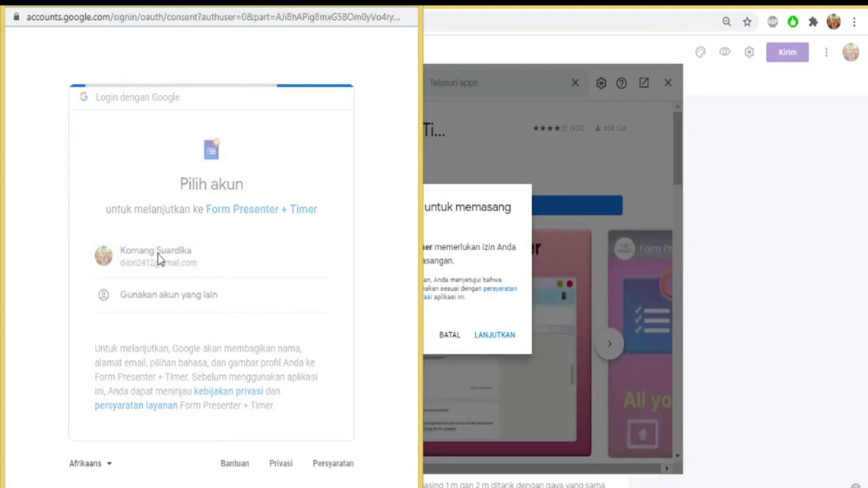
pyautogui.scroll(-5, 193, 266)
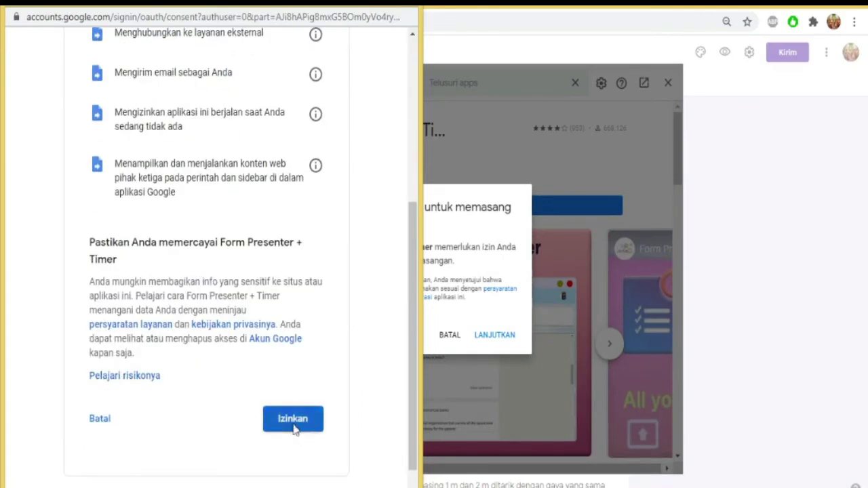
pyautogui.click(293, 427)
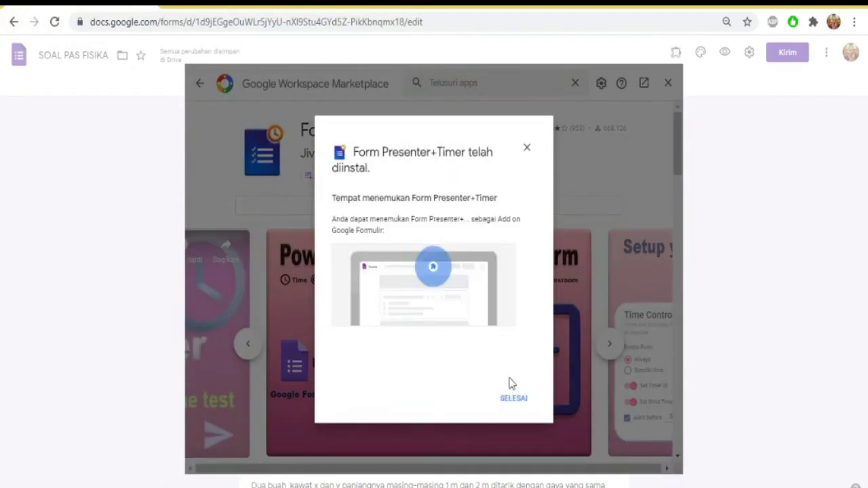
pyautogui.click(512, 406)
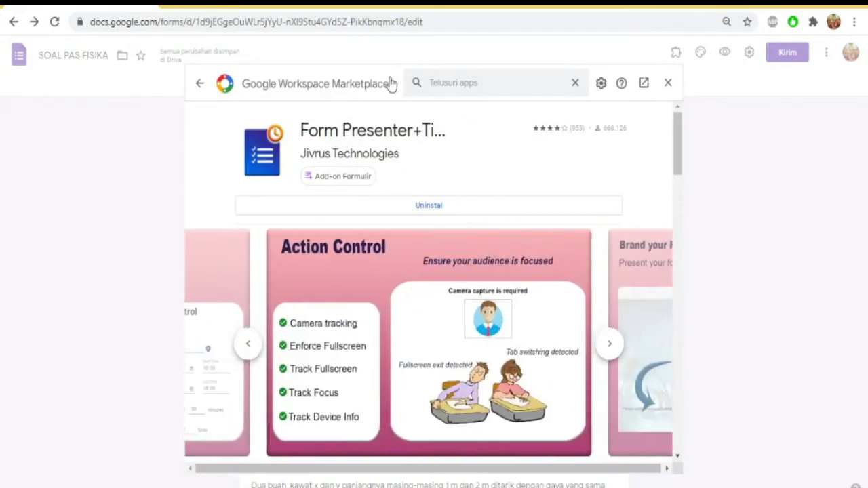
pyautogui.click(667, 83)
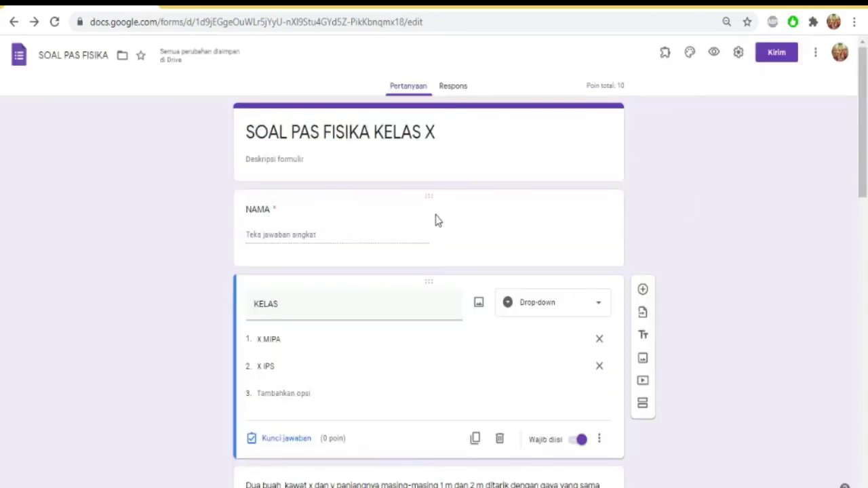
# Scroll through the form's questions, then show the installed add-ons list with Form Presenter
pyautogui.scroll(-8, 436, 221)
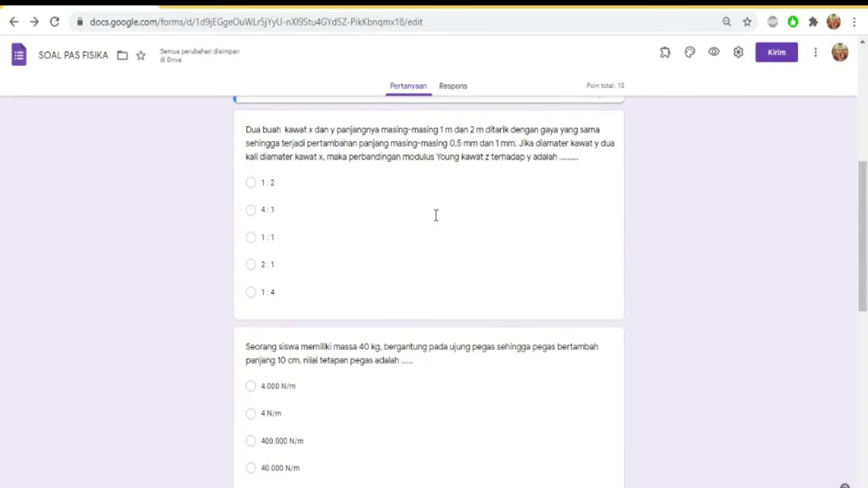
pyautogui.scroll(6, 436, 221)
pyautogui.scroll(3, 436, 221)
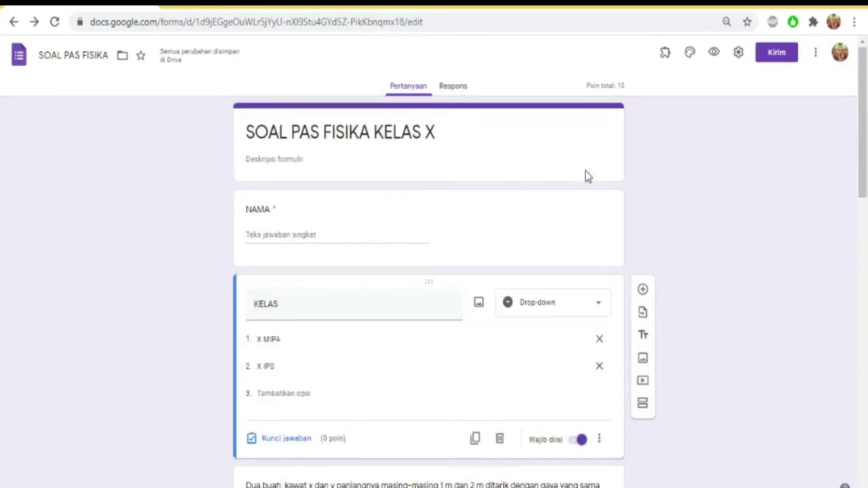
pyautogui.click(665, 58)
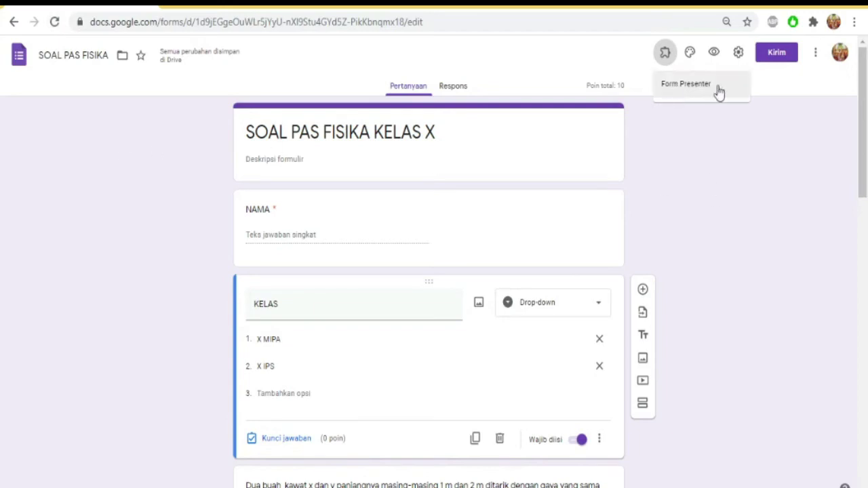
# Choose Form Presenter from the add-ons menu and open its Setup panel
pyautogui.click(697, 91)
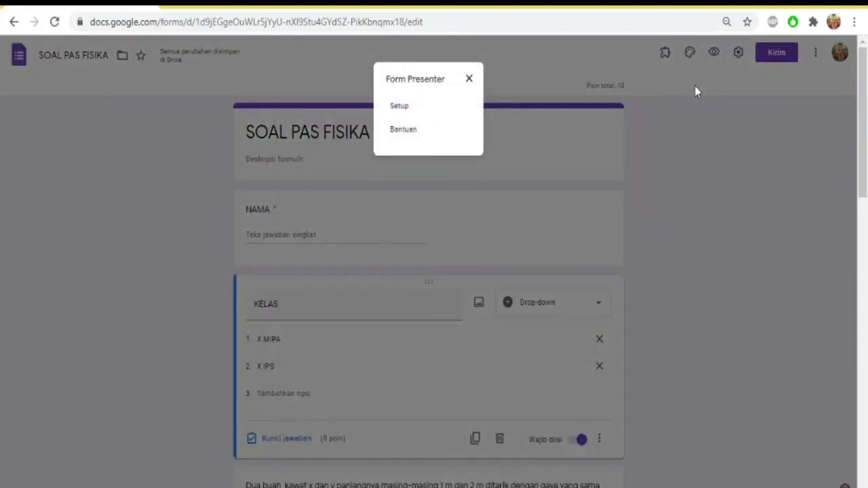
pyautogui.click(408, 110)
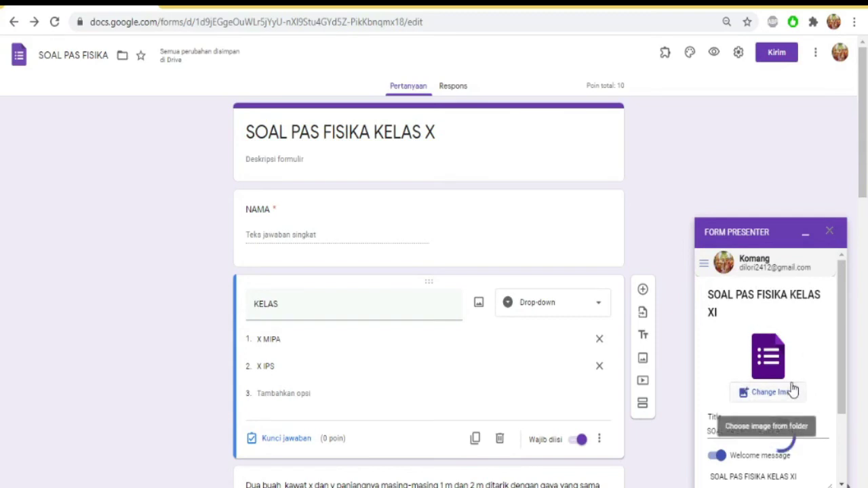
# Scroll the Form Presenter sidebar to check the 10-minute timer and 1-minute closing alert
pyautogui.scroll(-2, 797, 393)
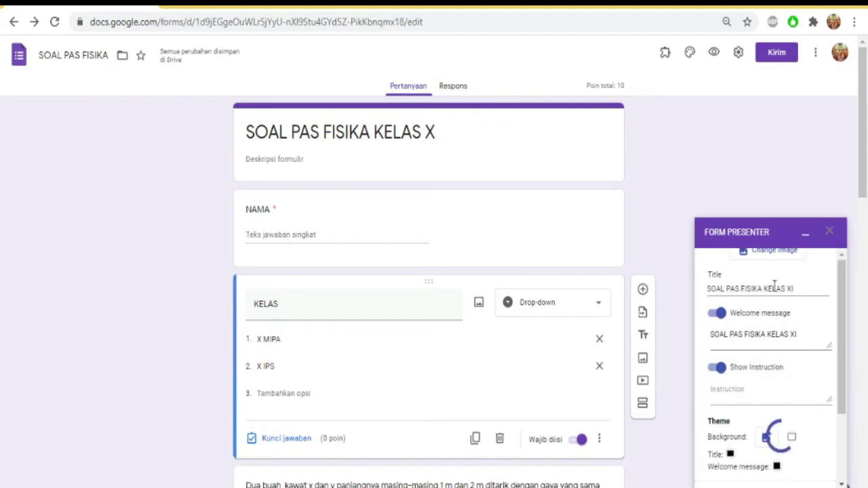
pyautogui.scroll(-2, 761, 375)
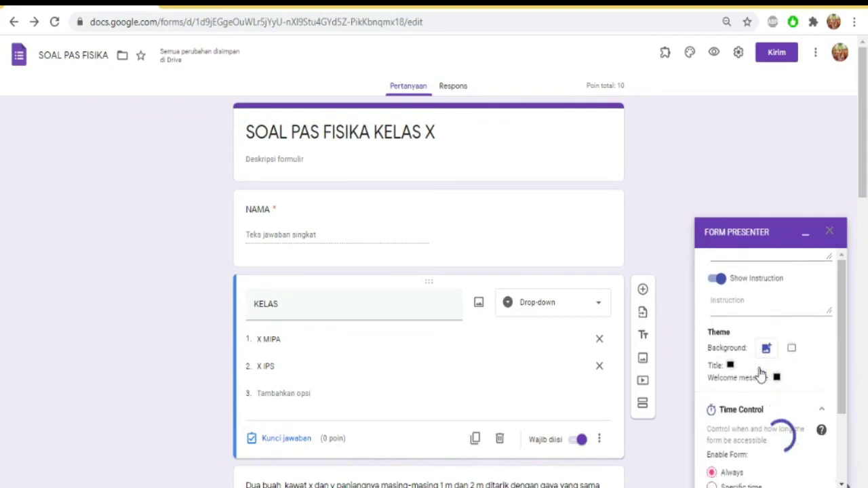
pyautogui.scroll(-2, 761, 375)
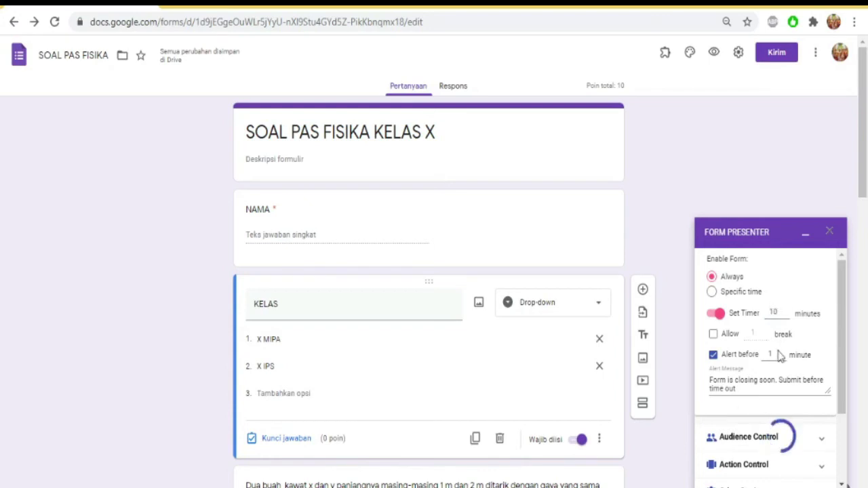
pyautogui.scroll(-1, 780, 354)
pyautogui.scroll(-3, 778, 354)
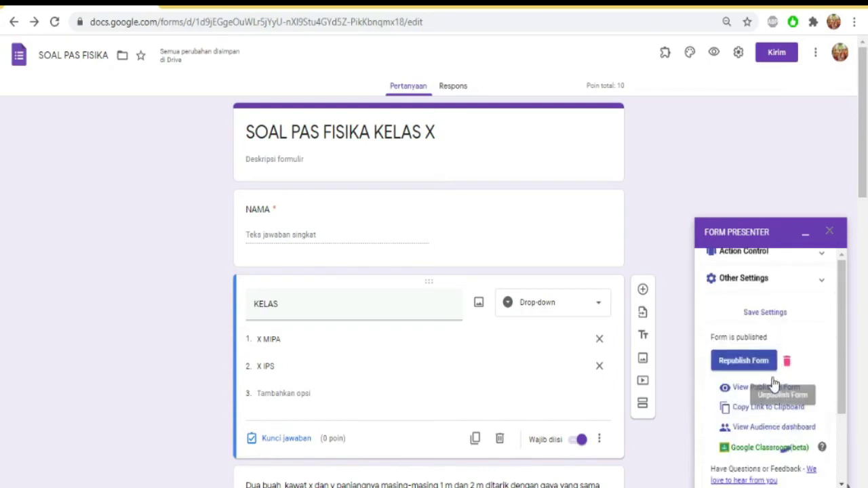
# Save the Form Presenter settings and republish the form with the 10-minute timer
pyautogui.click(765, 319)
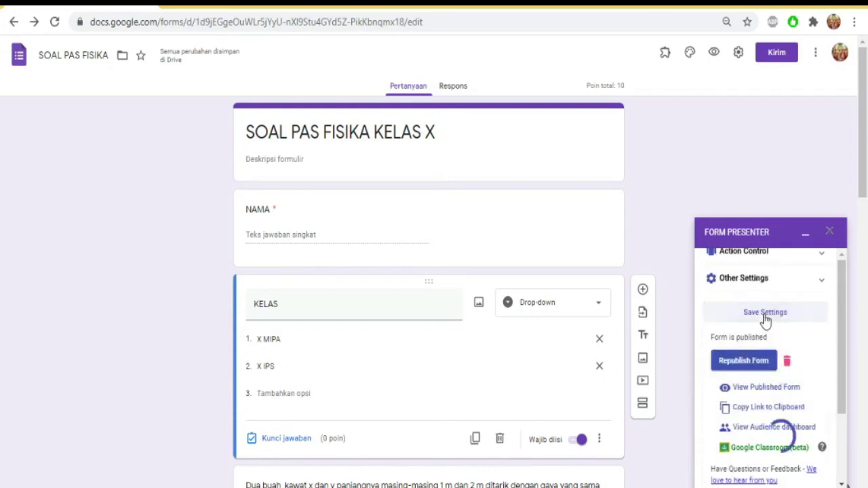
pyautogui.click(742, 365)
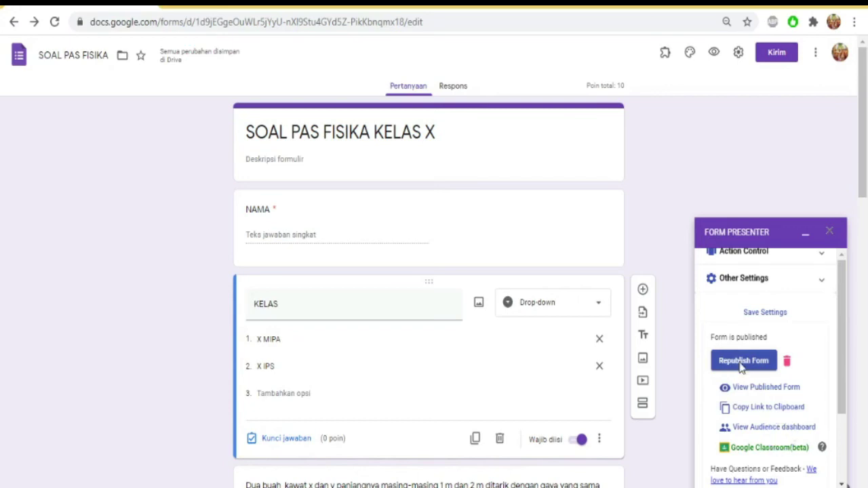
pyautogui.click(744, 366)
# Copy the form's link from the Form Presenter sidebar, then open a blank Chrome tab
pyautogui.scroll(3, 764, 332)
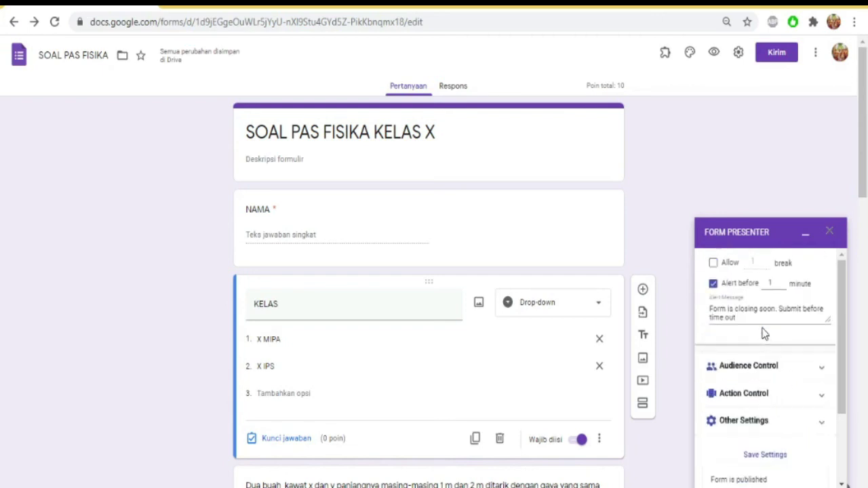
pyautogui.scroll(2, 764, 333)
pyautogui.scroll(-5, 765, 333)
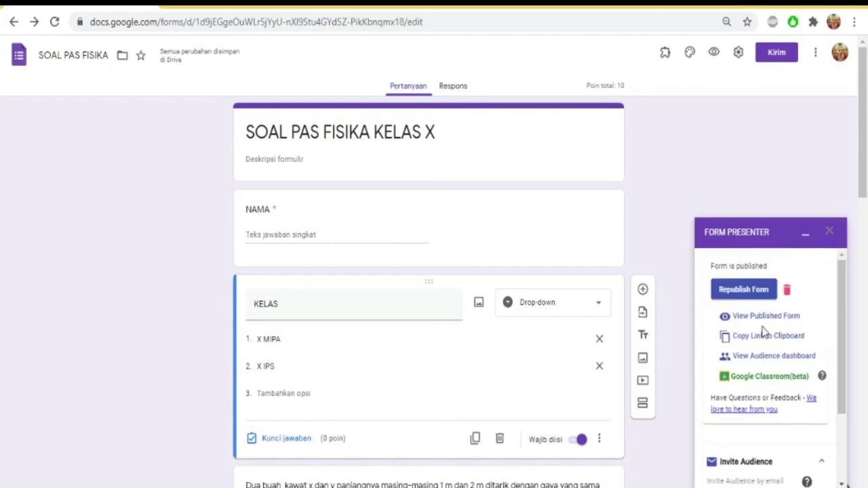
pyautogui.click(755, 339)
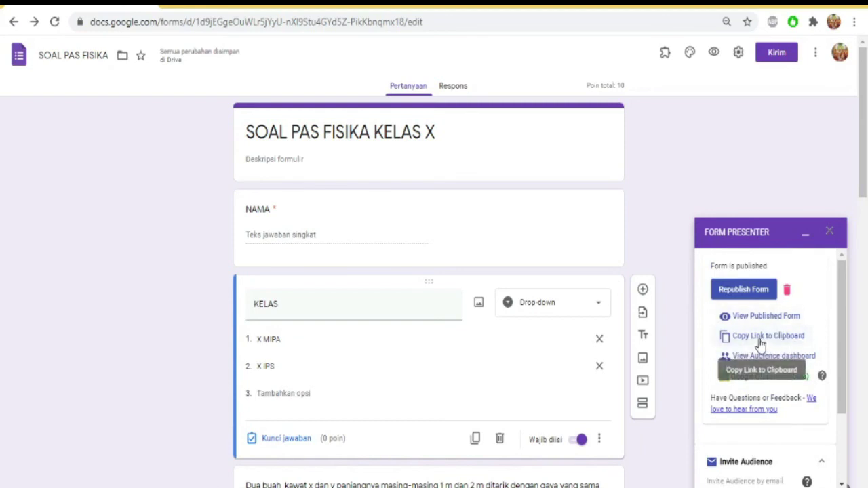
pyautogui.click(760, 342)
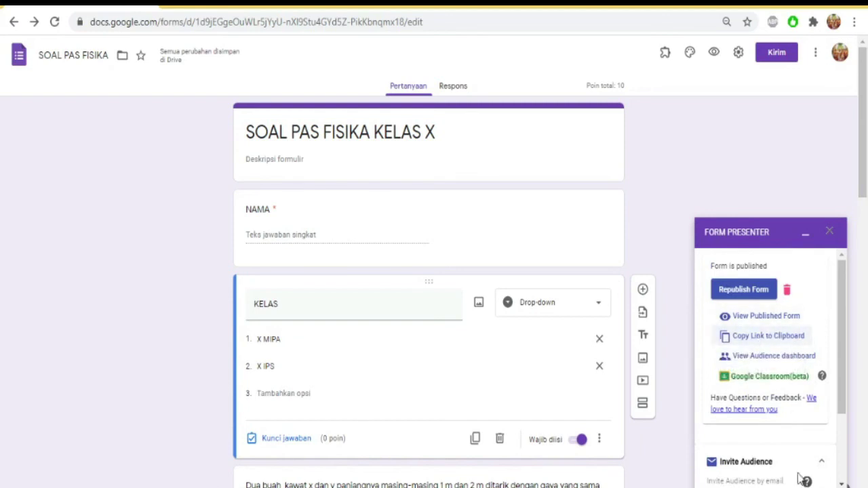
pyautogui.click(172, 8)
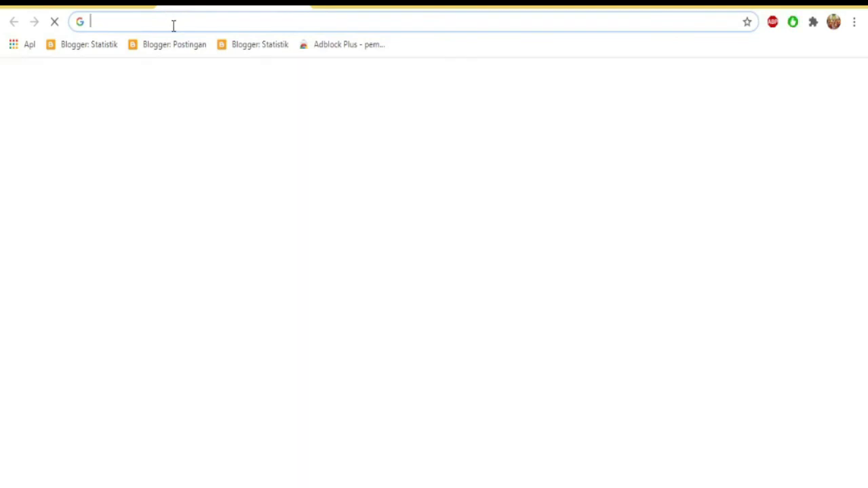
# Load the copied Form Presenter link in the new tab to show the 10-minute start page
pyautogui.click(173, 24)
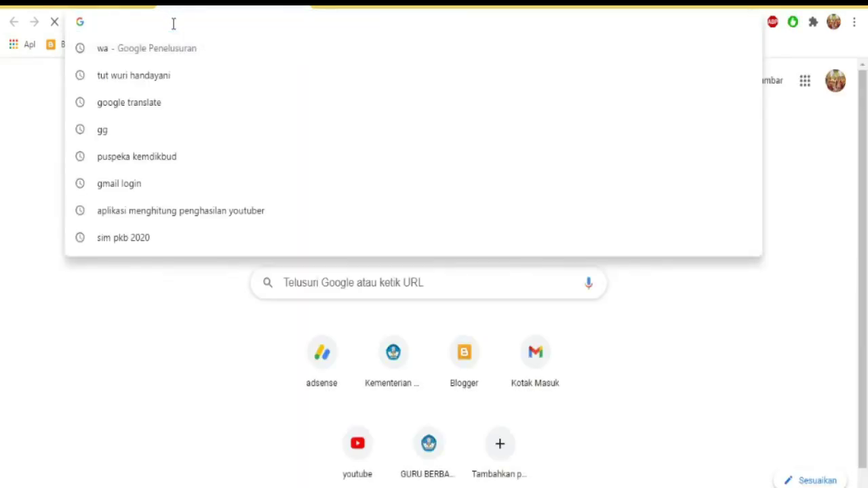
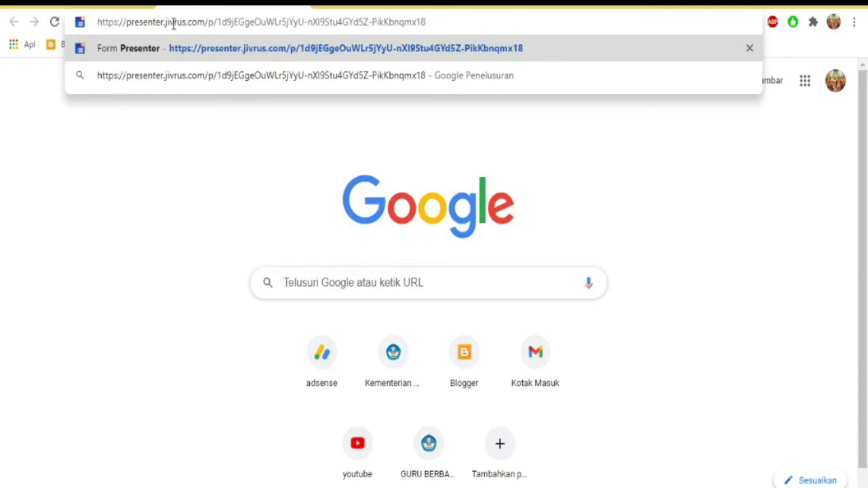
pyautogui.press('Return')
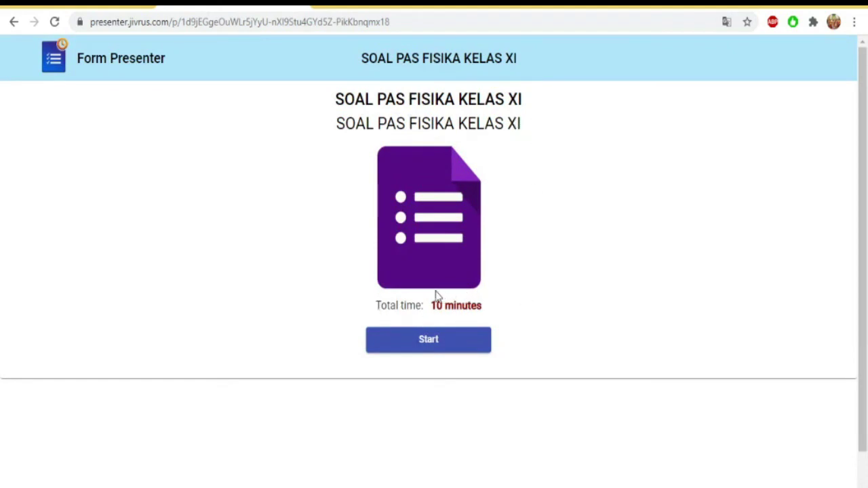
# Start the 'SOAL PAS FISIKA KELAS X' quiz so its 10-minute countdown begins
pyautogui.click(437, 343)
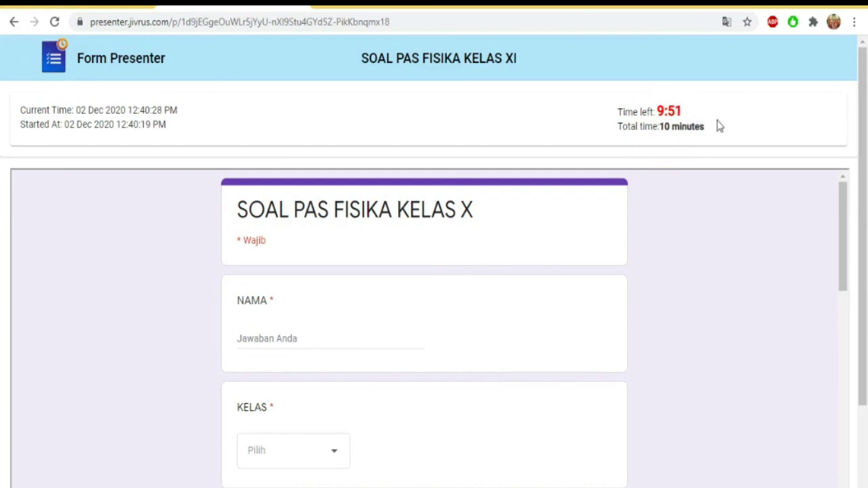
pyautogui.scroll(-2, 698, 258)
pyautogui.scroll(-12, 699, 258)
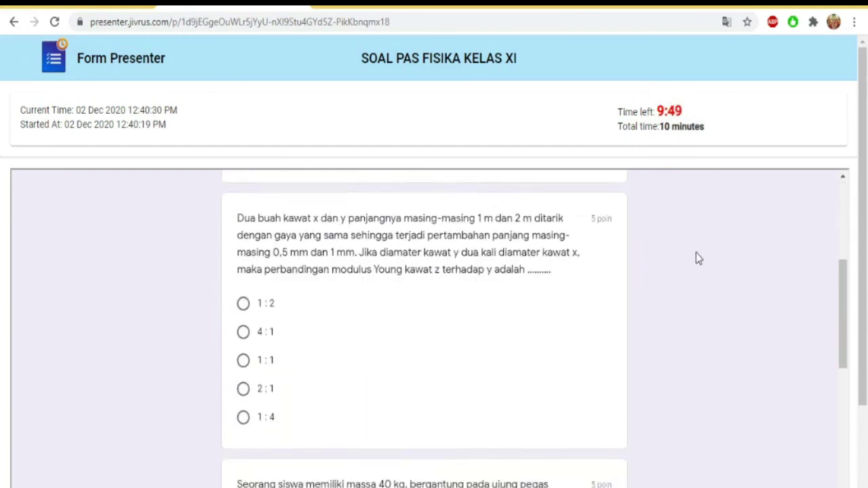
pyautogui.scroll(-1, 698, 258)
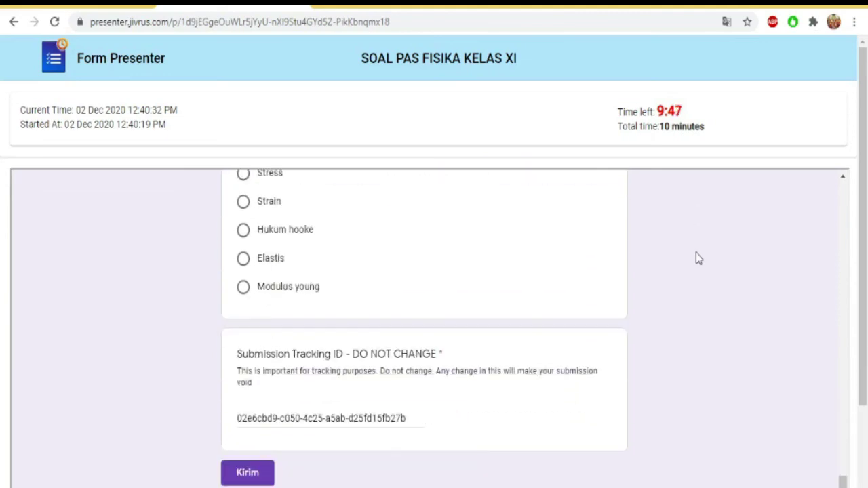
pyautogui.scroll(6, 699, 258)
pyautogui.scroll(9, 698, 257)
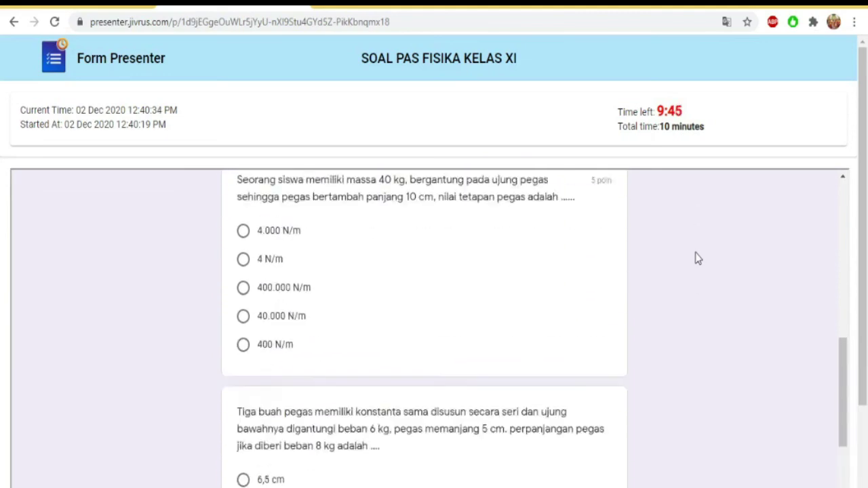
pyautogui.scroll(2, 698, 257)
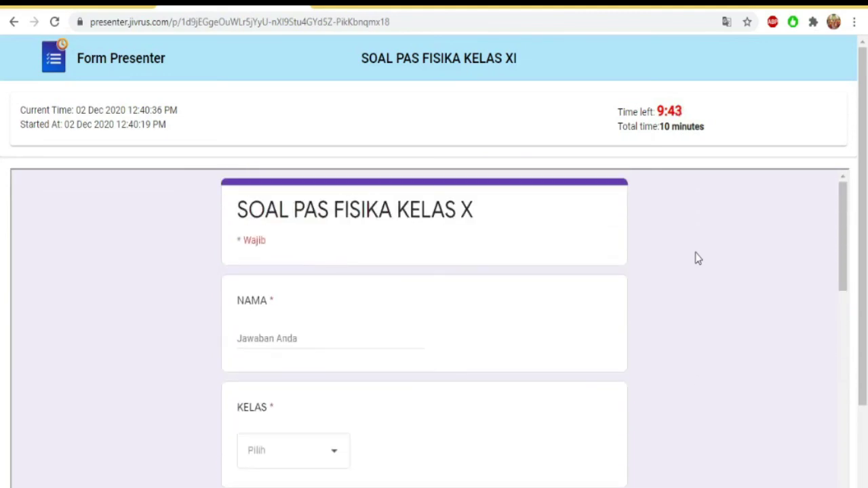